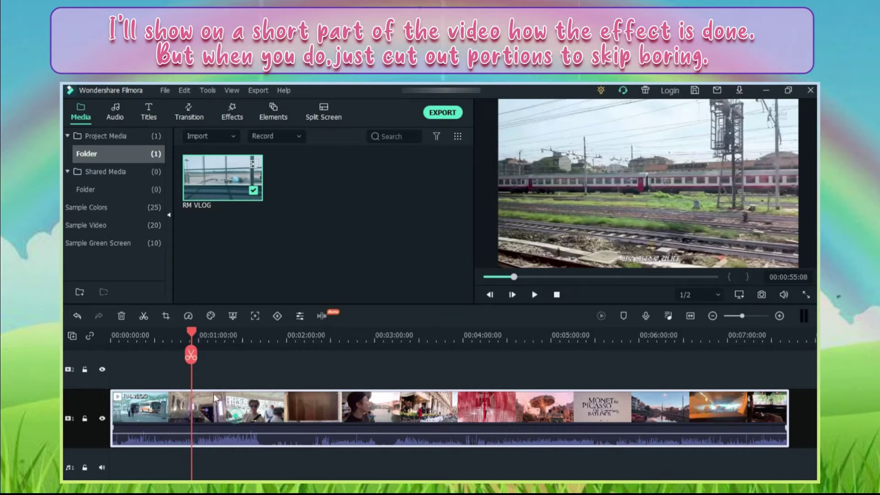
- Split the RM VLOG clip at 00:00:55:08 and delete the portion after the split
click(190, 358)
click(241, 411)
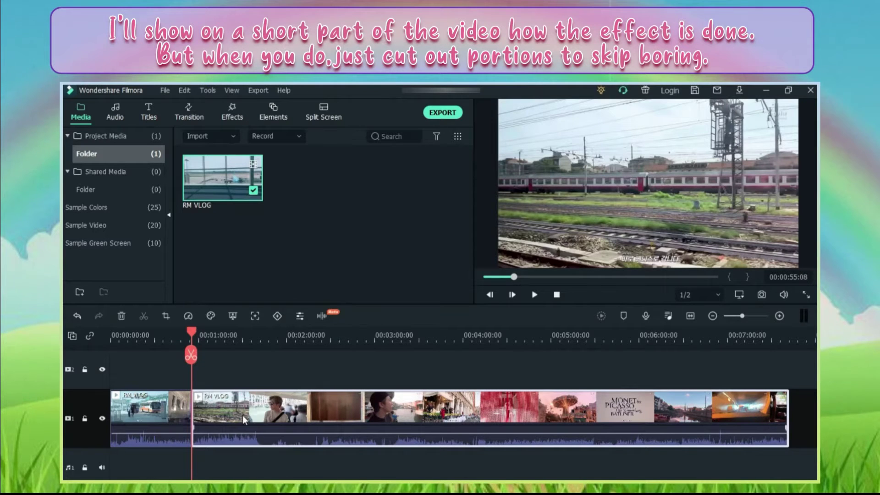
key(Delete)
click(667, 316)
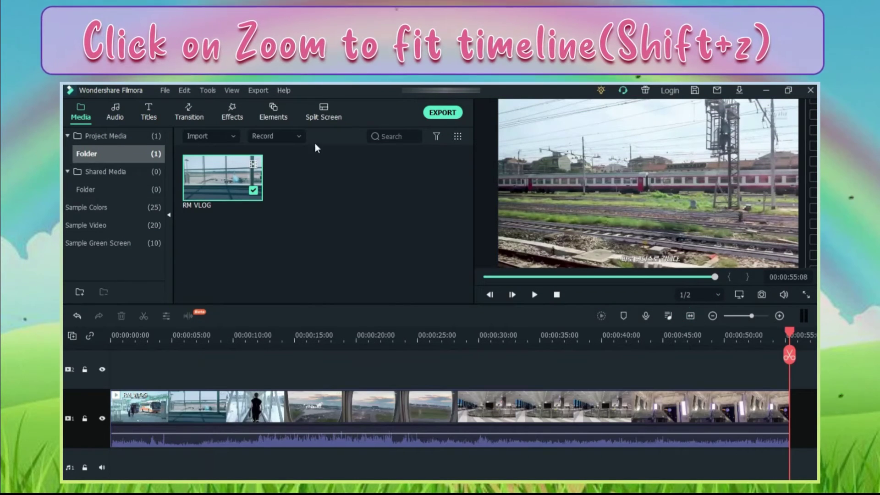
- Set the White Balance tint of the shortened RM VLOG clip to 25 in its color settings
click(147, 414)
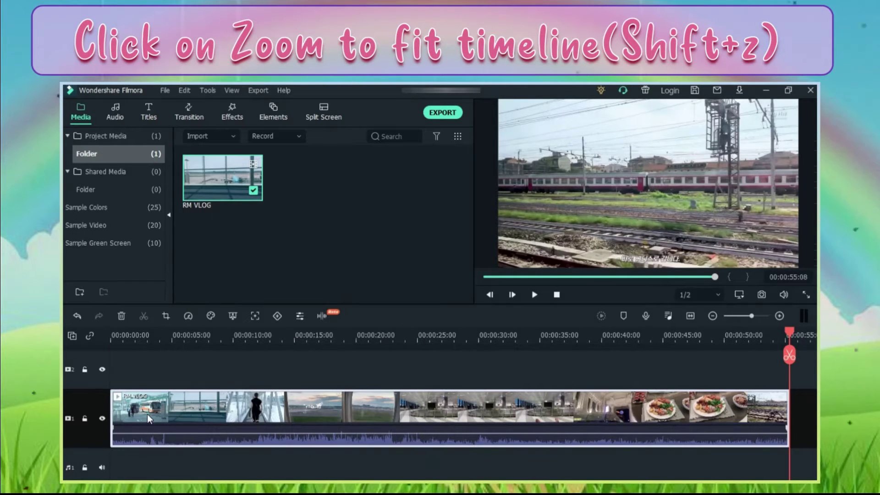
key(Home)
double_click(186, 413)
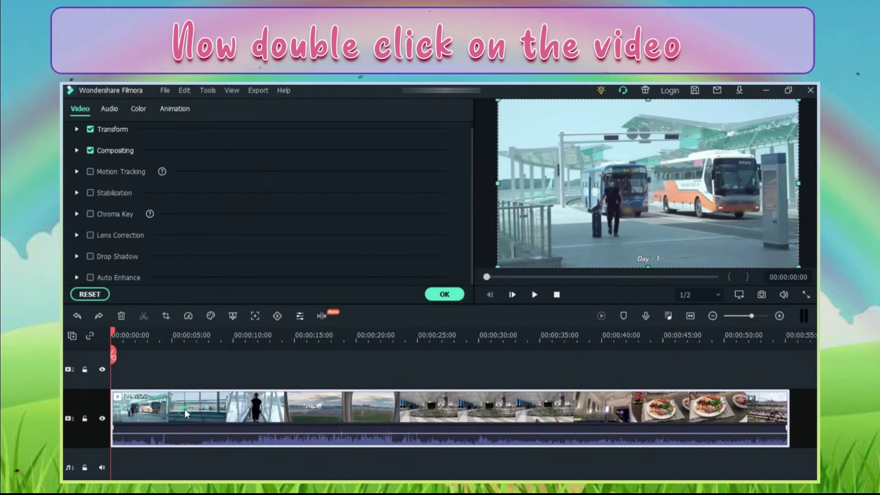
click(136, 106)
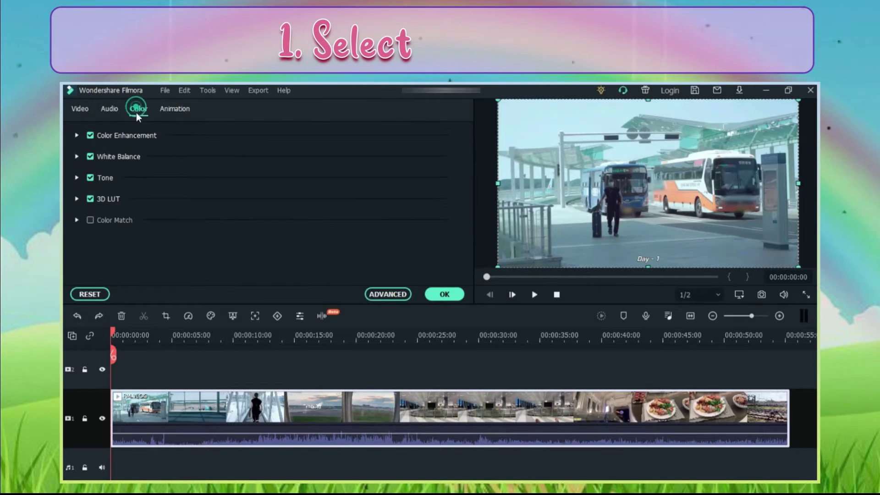
click(77, 156)
click(384, 231)
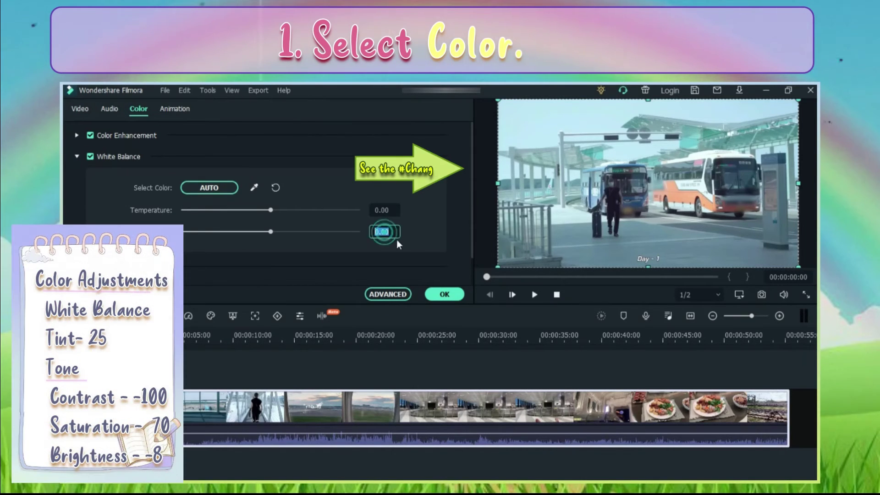
text(25)
key(Return)
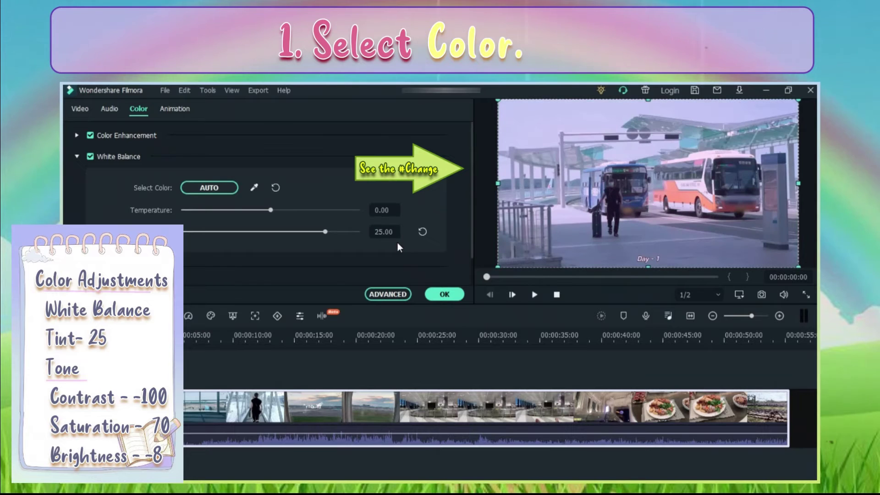
click(77, 156)
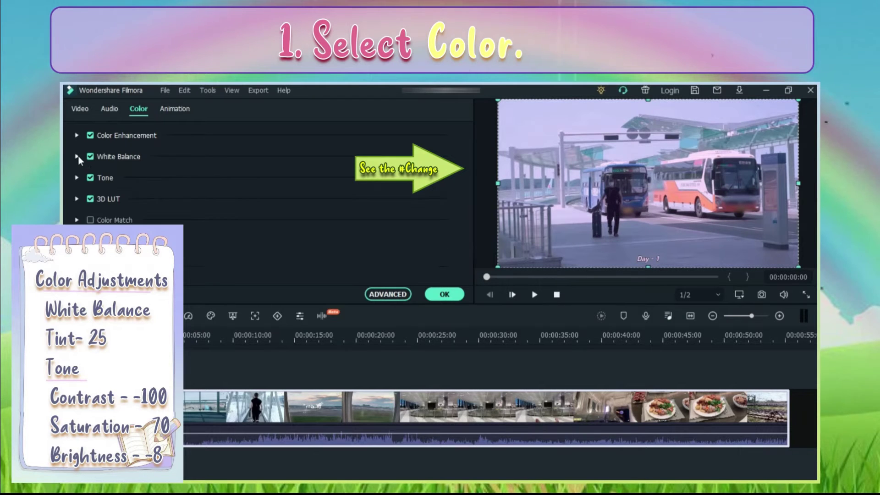
- Set the clip's Tone values to contrast -100, saturation 70 and brightness -8
click(76, 178)
click(376, 209)
text(-)
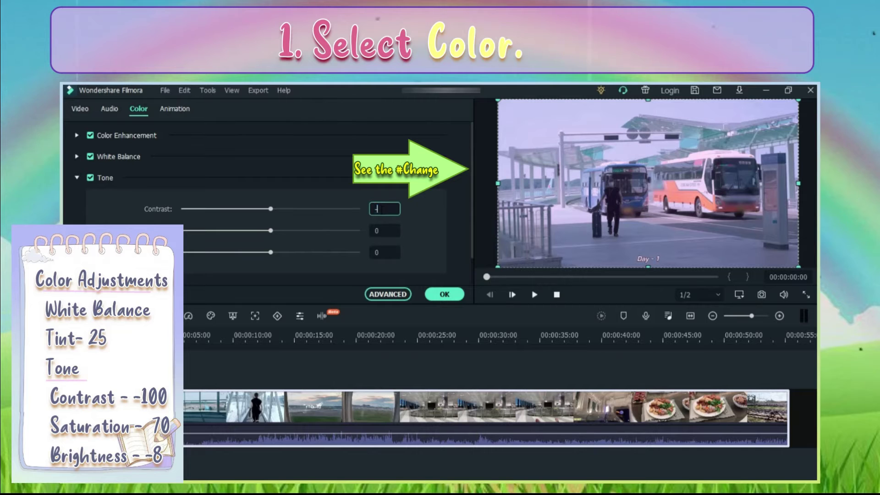
text(100)
key(Return)
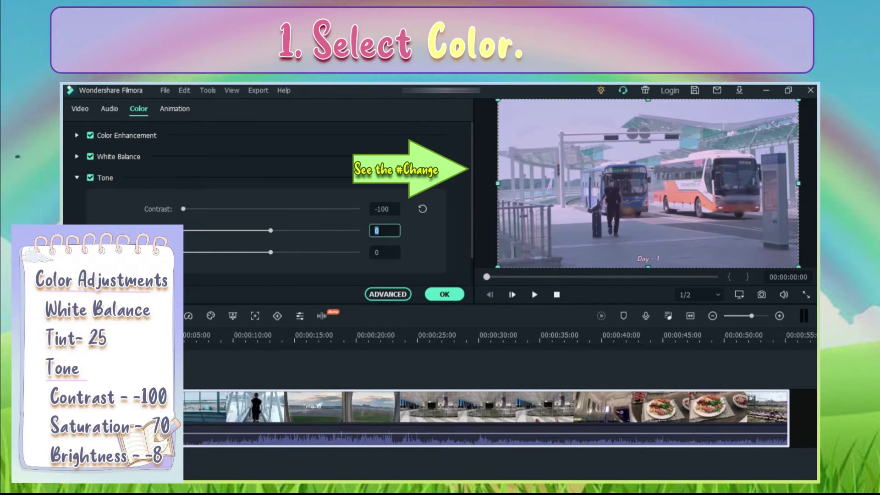
click(378, 253)
text(-8)
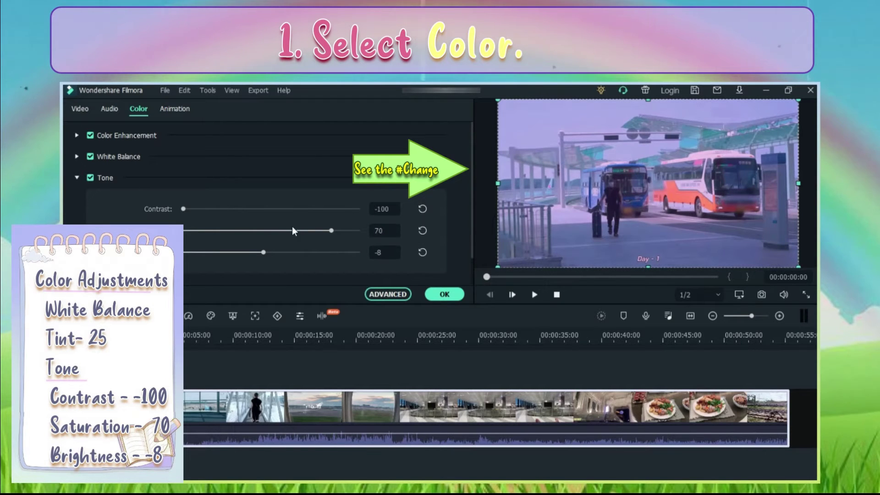
- Try a Tone brightness of 18, return it to -8, and confirm the clip's color settings
drag(263, 252, 287, 252)
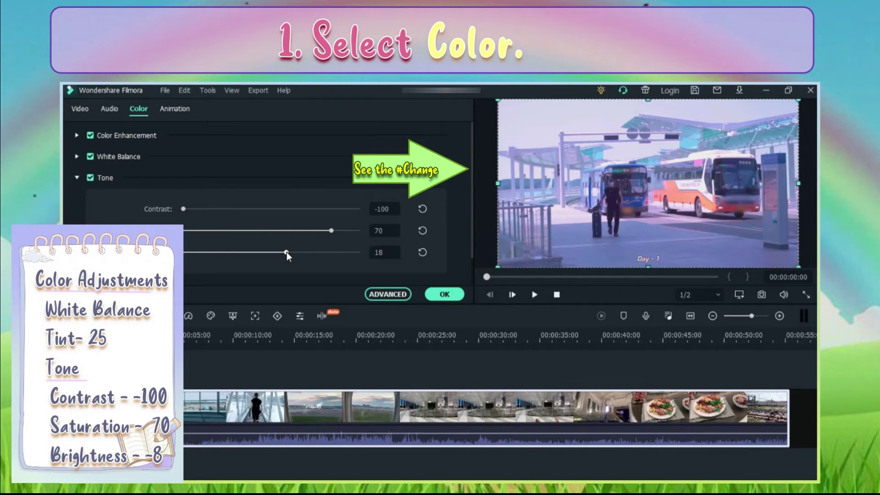
mouse_move(287, 252)
mouse_down()
mouse_move(233, 254)
mouse_move(301, 257)
mouse_move(282, 261)
mouse_up()
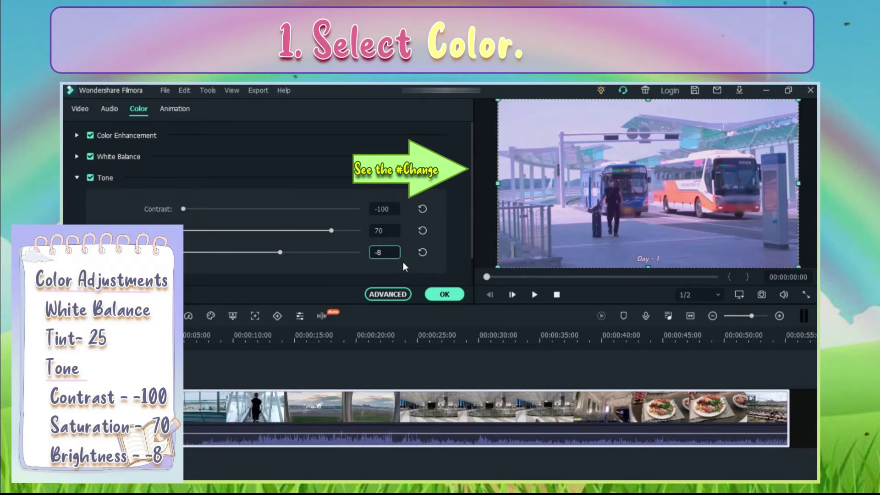
key(Return)
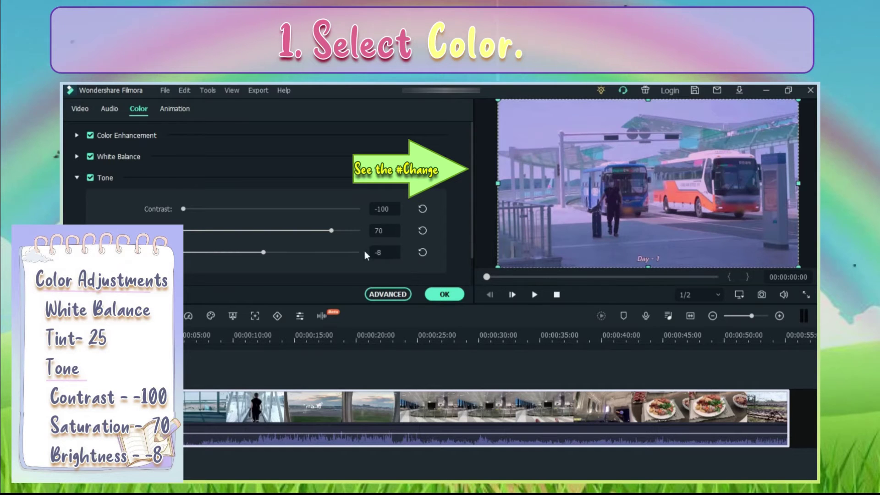
click(75, 178)
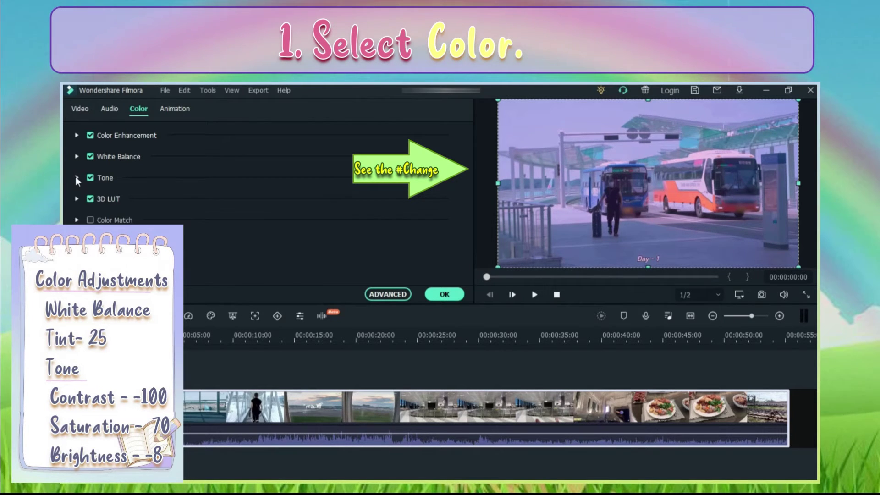
click(435, 295)
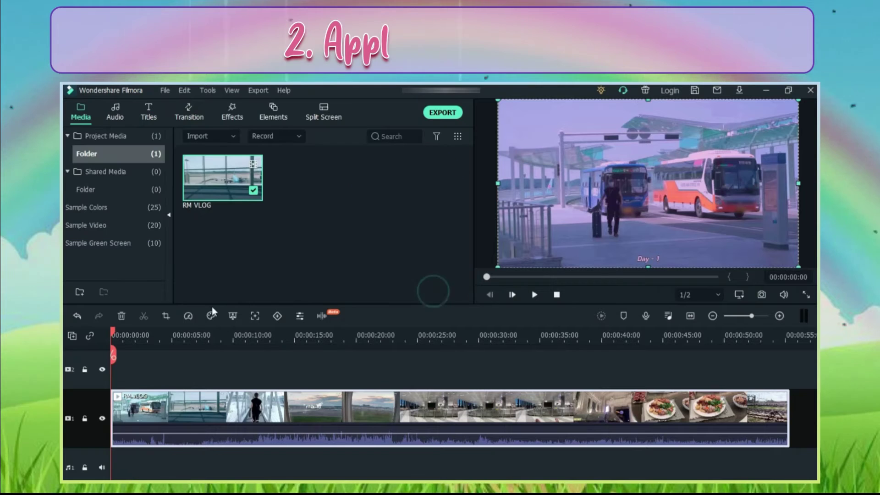
- Search the effects for "Lum" and apply Luma Sharp to the RM VLOG clip
click(231, 110)
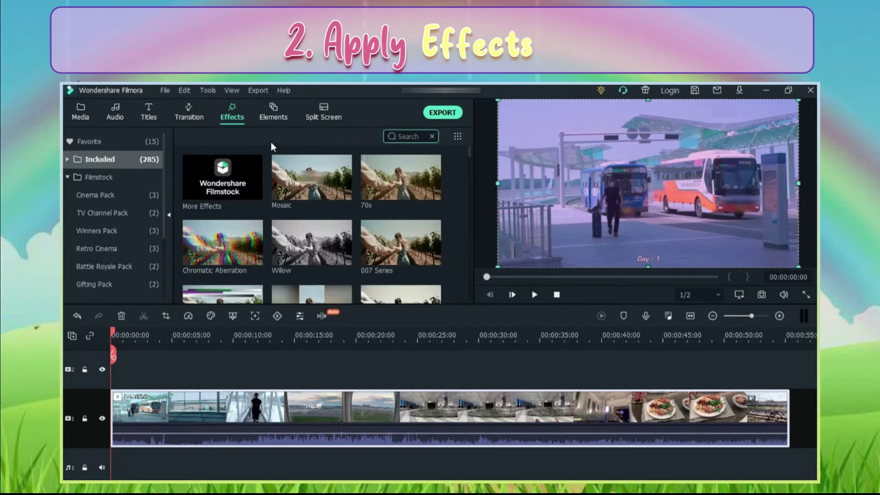
click(407, 136)
text(Lum)
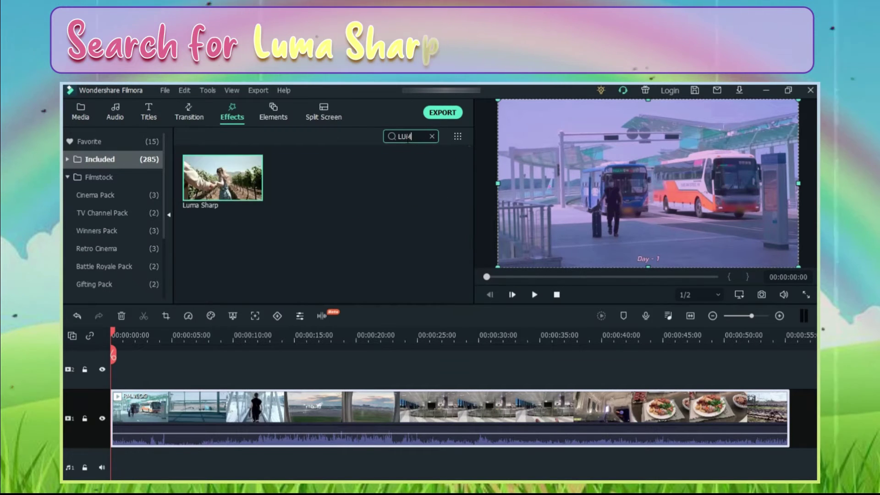
drag(210, 179, 117, 422)
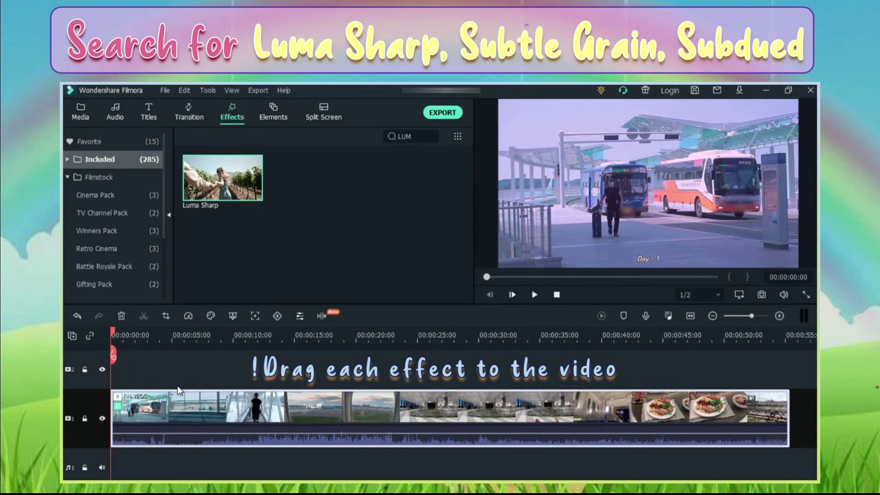
- Search the effects for "SUB" and apply Subdued and Subtle Grain to the RM VLOG clip
click(431, 136)
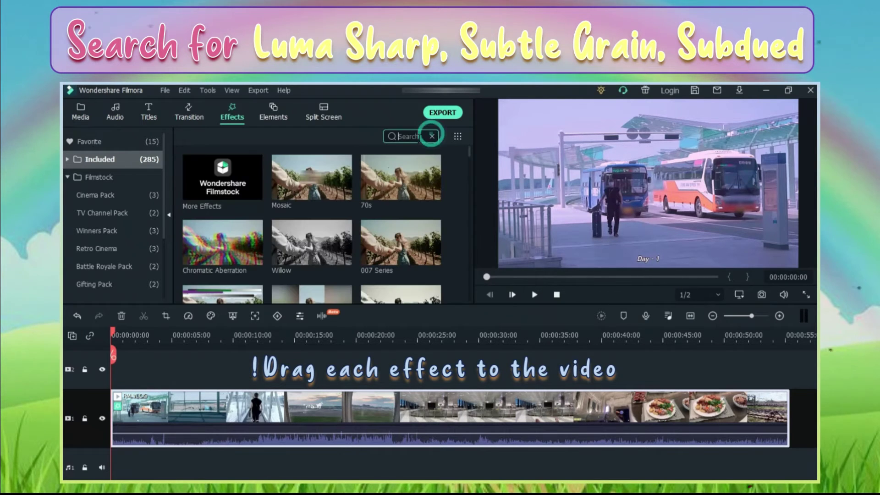
text(s)
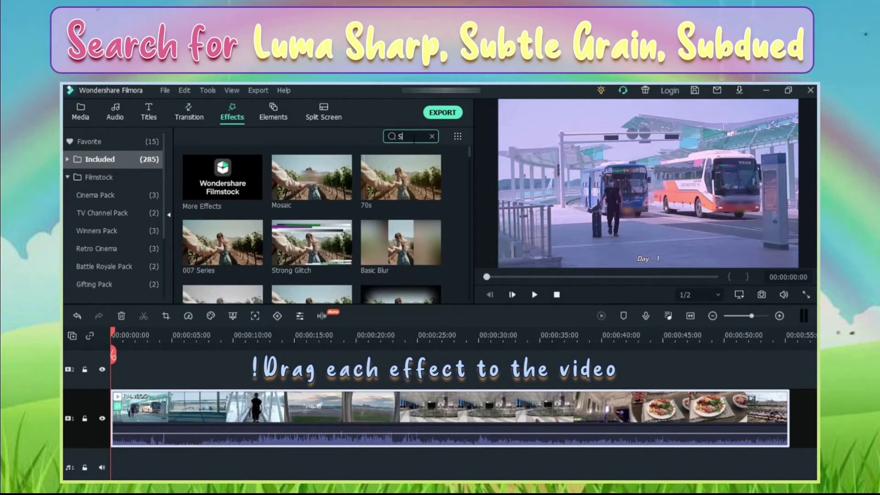
text(UB)
drag(301, 187, 255, 411)
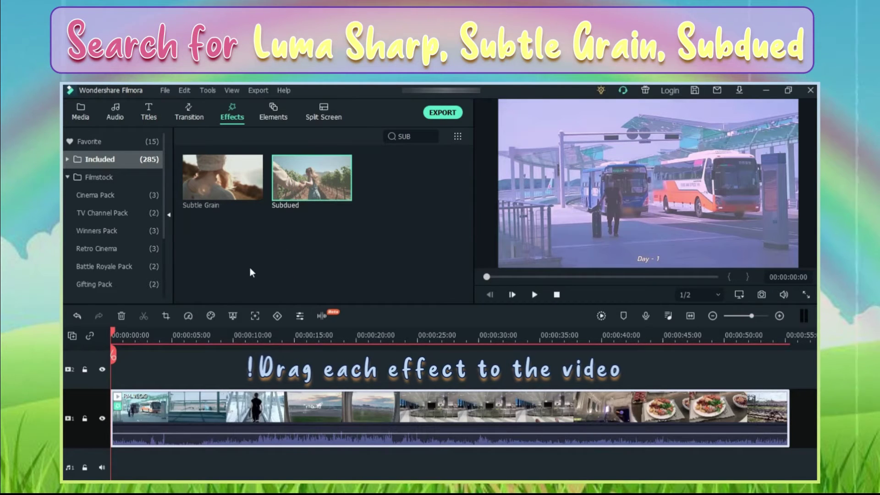
drag(222, 178, 197, 421)
- Set the intensity of the clip's Luma Sharp effect to 60 in its video effect settings
double_click(154, 426)
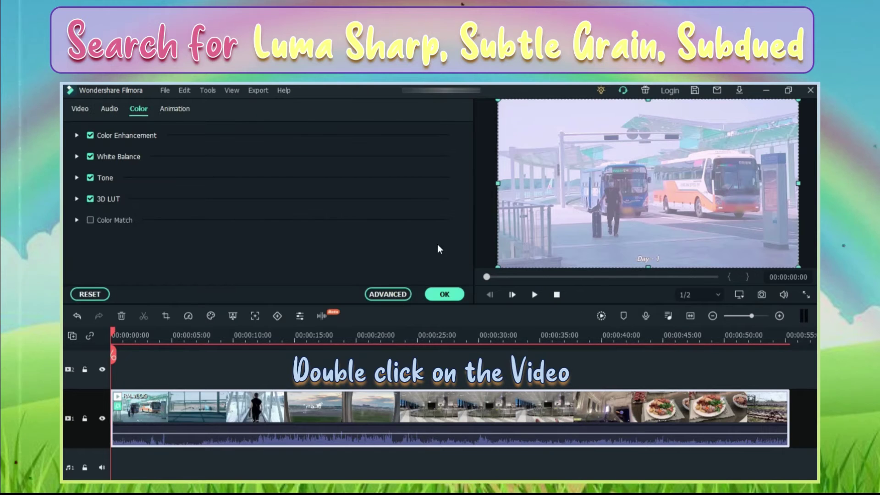
click(79, 109)
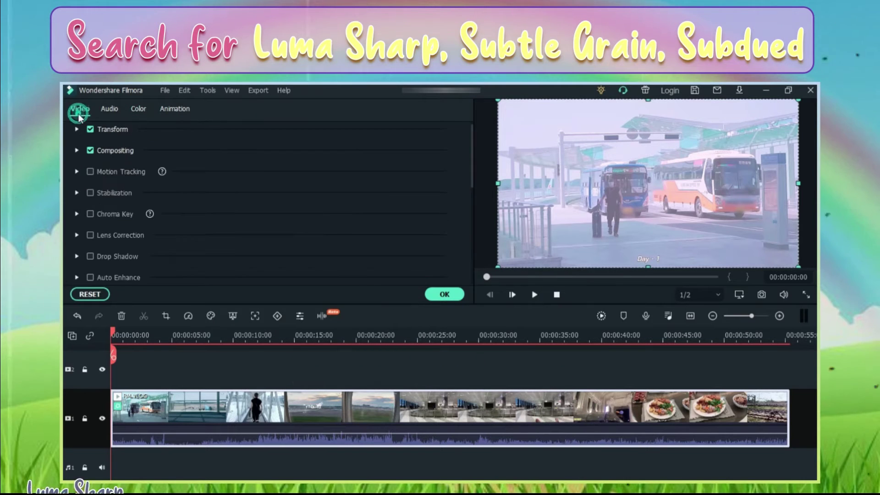
scroll(94, 223, down, 10)
scroll(98, 224, up, 3)
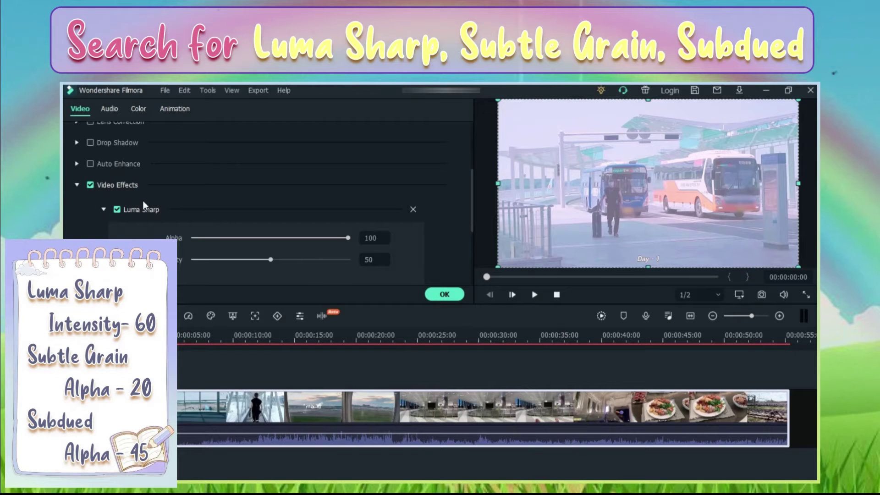
click(368, 259)
key(Return)
click(104, 209)
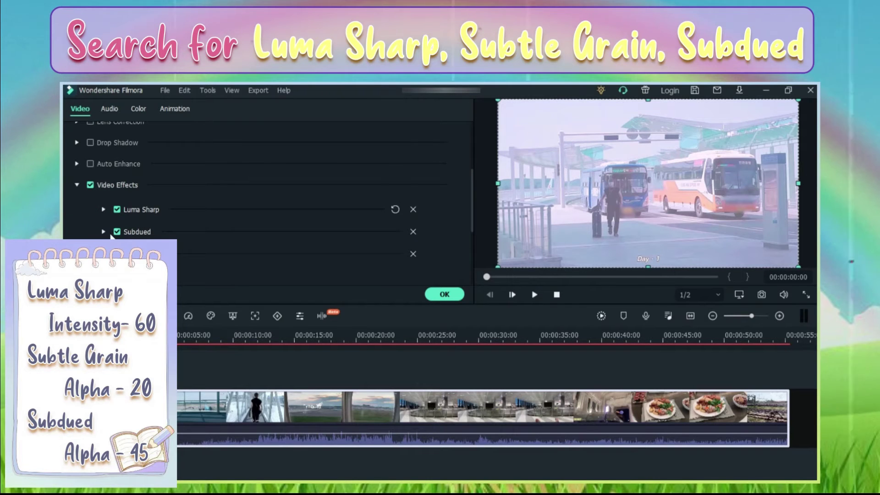
- Set the alpha of the clip's Subdued effect to 45
click(104, 232)
scroll(359, 241, down, 1)
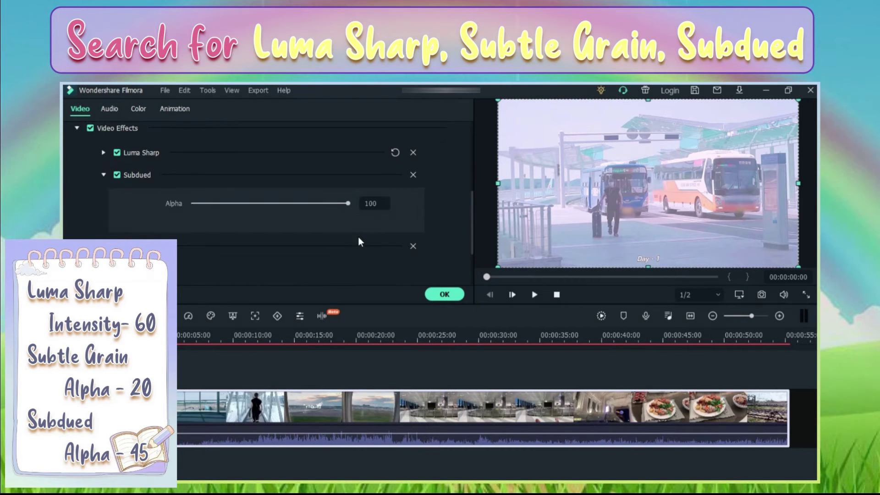
click(373, 203)
key(Return)
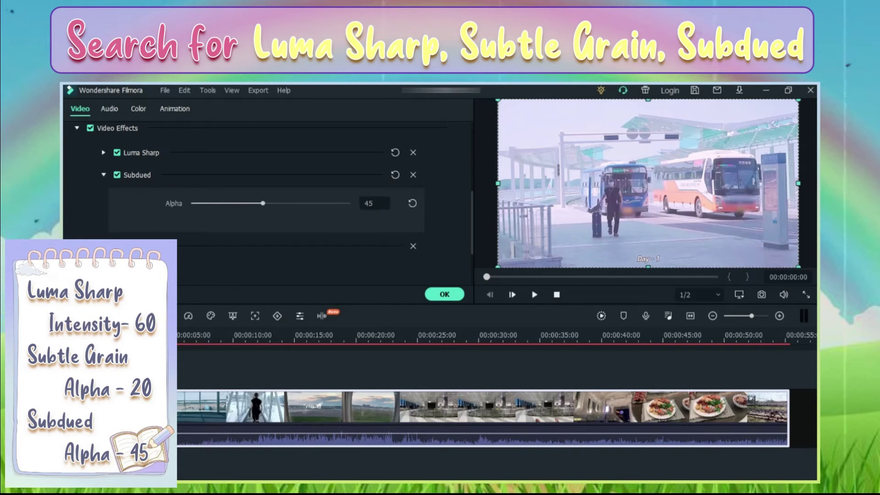
- Set the alpha of the clip's Subtle Grain effect to 20 and confirm the effect settings
click(103, 246)
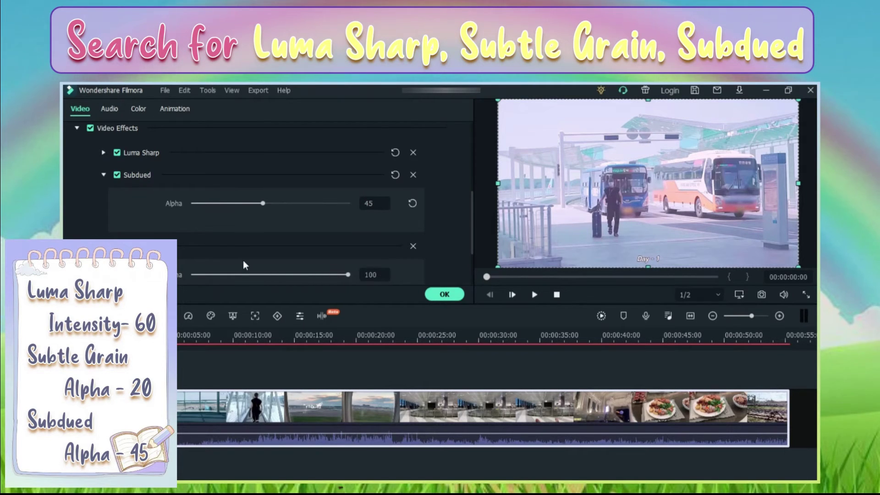
scroll(243, 261, down, 2)
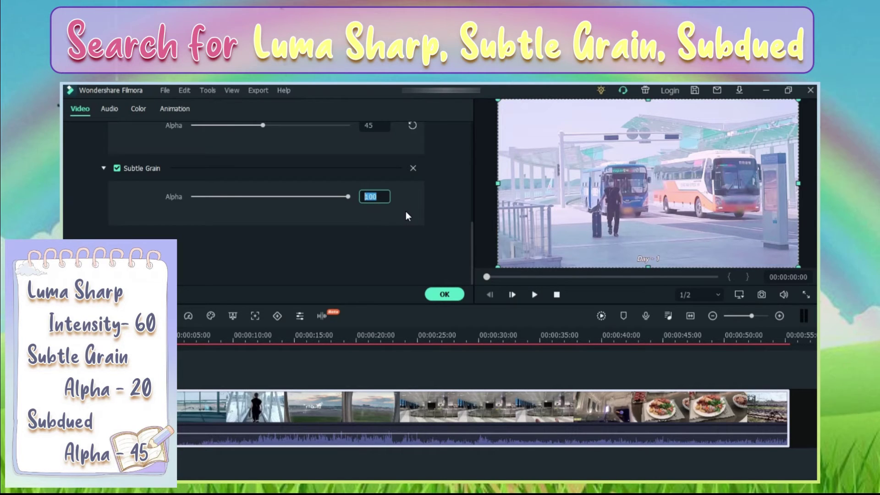
text(20)
key(Return)
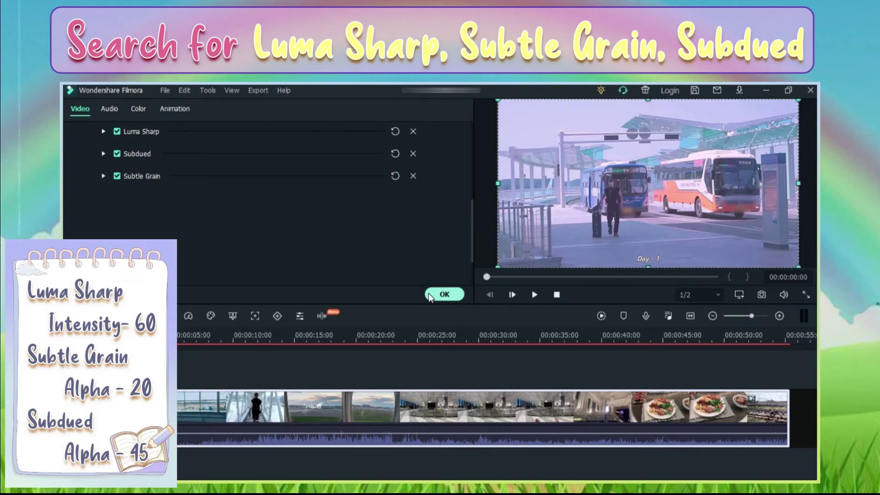
click(444, 294)
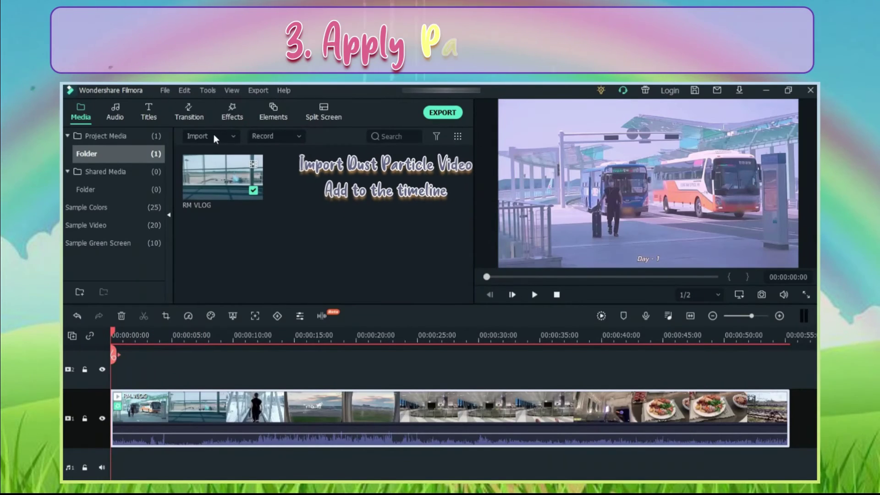
- Import the Video Dust & Scratch file into the project media folder
click(213, 135)
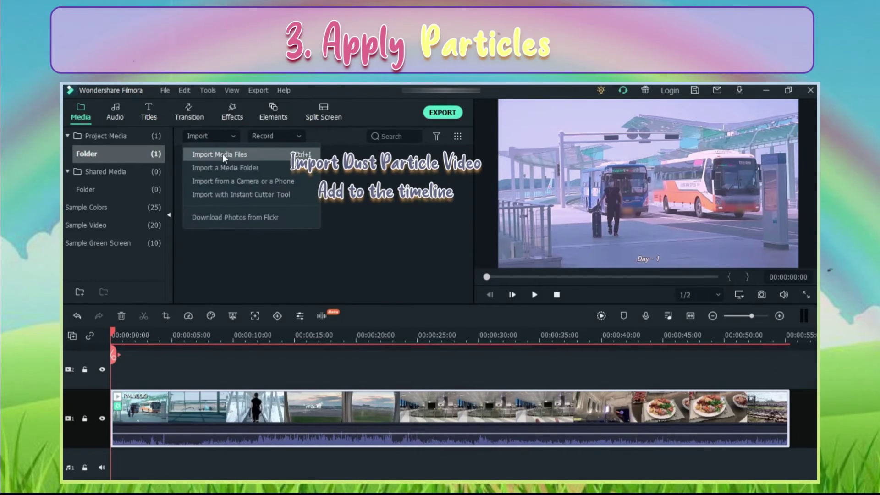
click(222, 153)
click(313, 295)
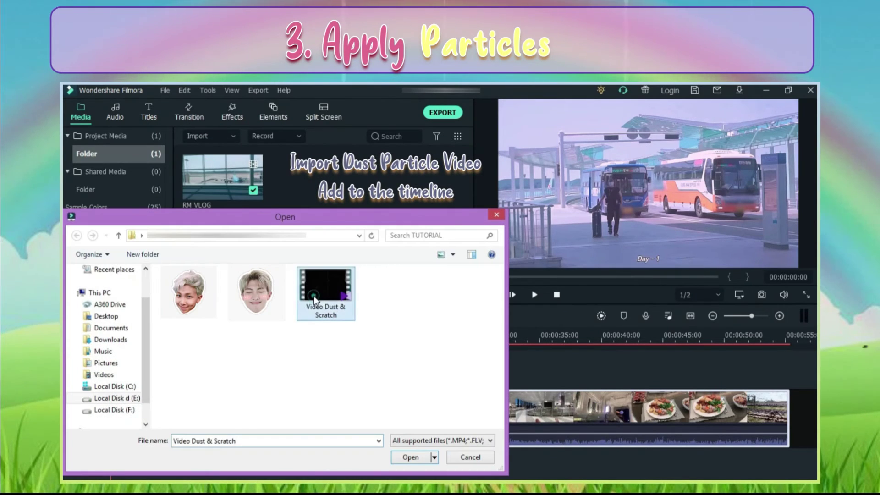
click(404, 460)
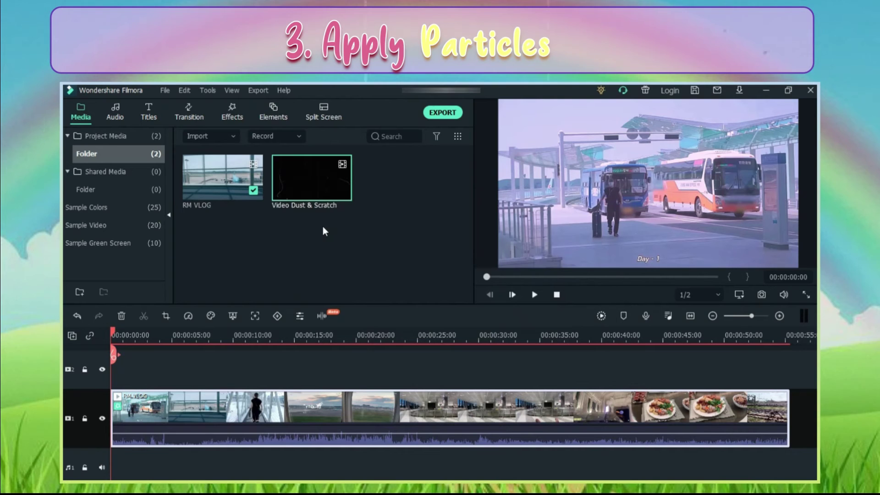
- Place the Video Dust & Scratch clip on the second video track at the timeline start and open its video settings
drag(295, 178, 106, 367)
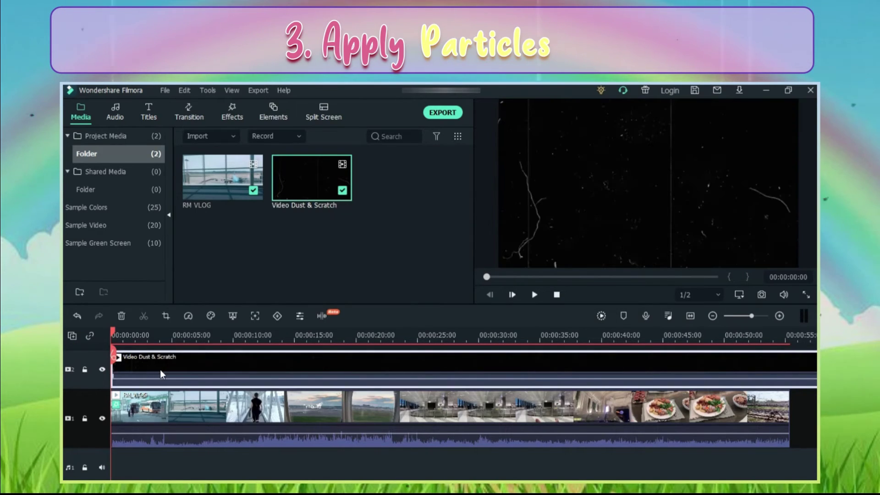
double_click(200, 363)
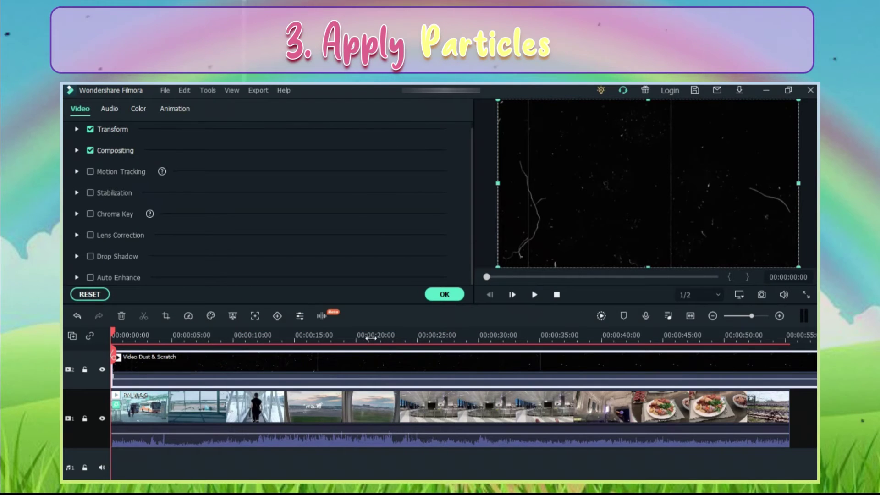
scroll(402, 353, up, 1)
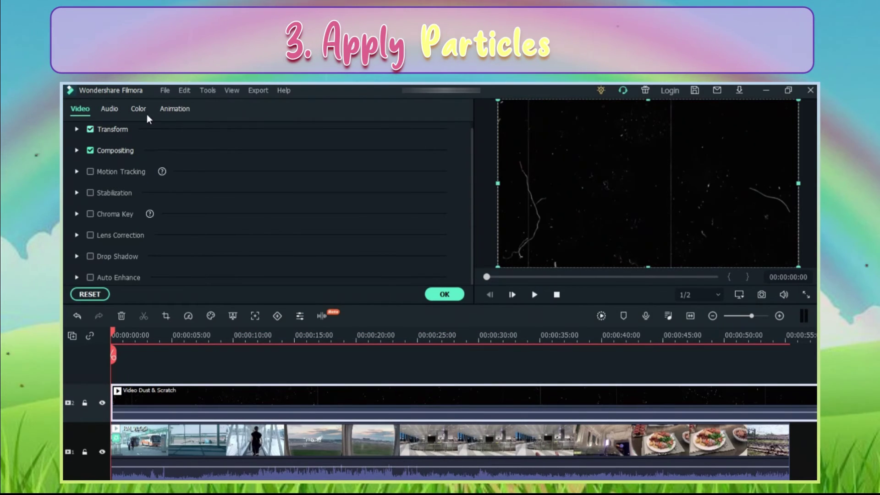
- Set the dust clip's compositing to the Screen blending mode with an opacity of 50%
click(76, 150)
click(191, 182)
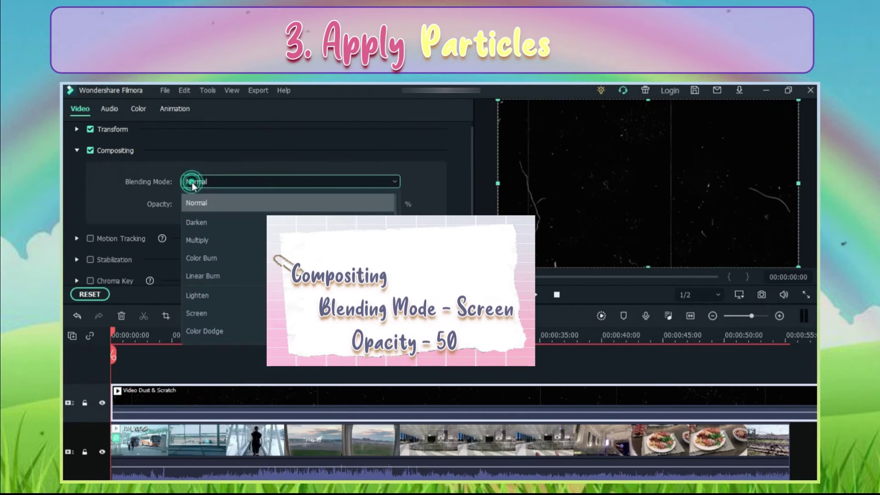
click(200, 313)
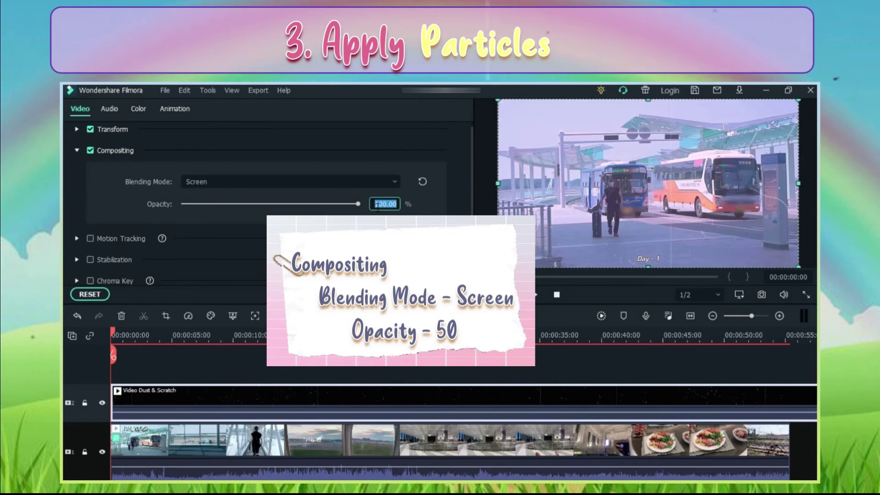
text(50)
key(Return)
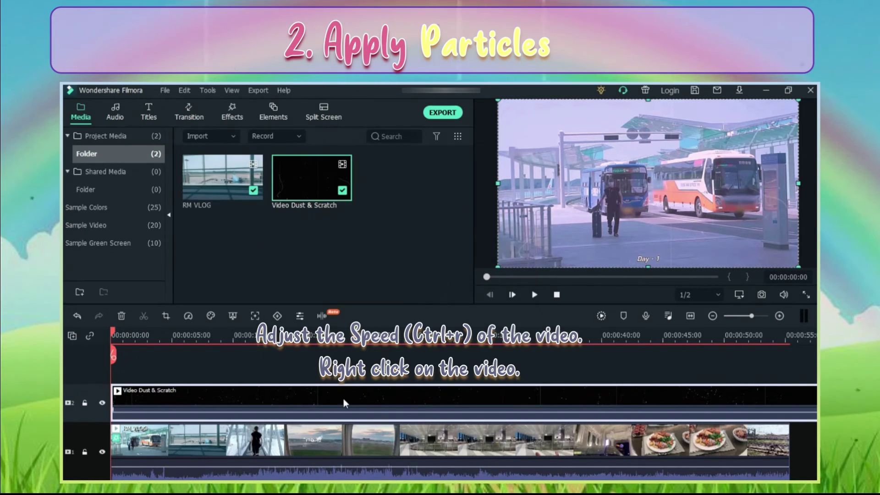
- Set the speed of the Video Dust & Scratch clip to 0.35x
right_click(343, 397)
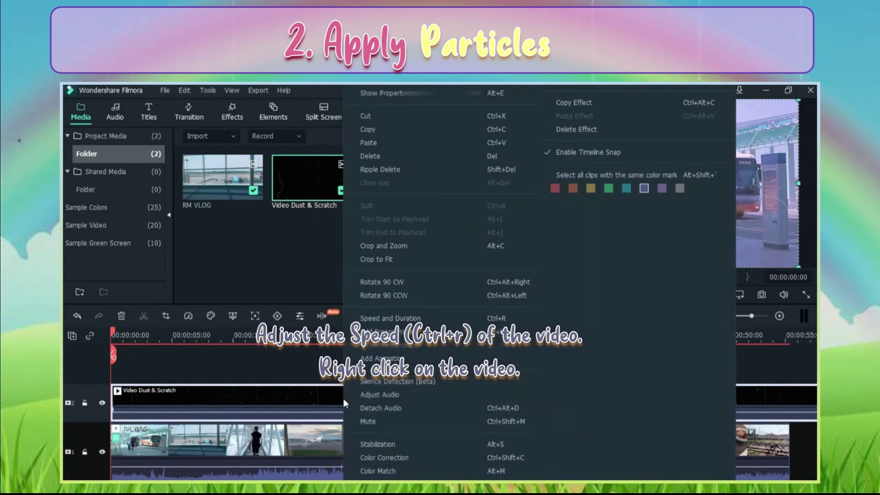
click(406, 323)
double_click(524, 218)
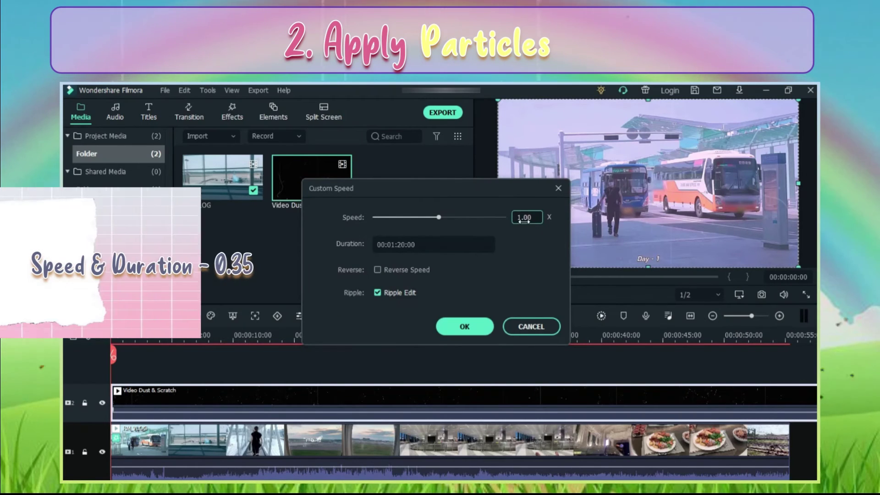
text(.)
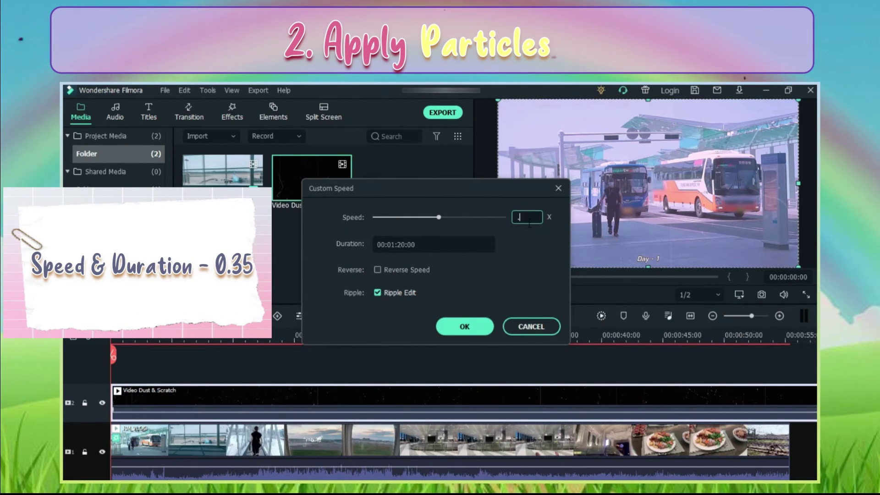
text(35)
click(450, 332)
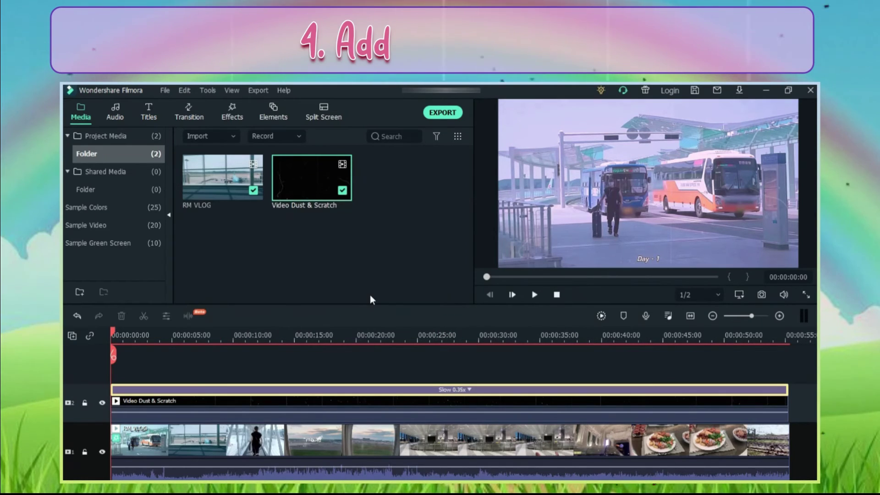
- Import the music file Bicycle by RM #2021BTSFESTA into the project media folder
click(223, 133)
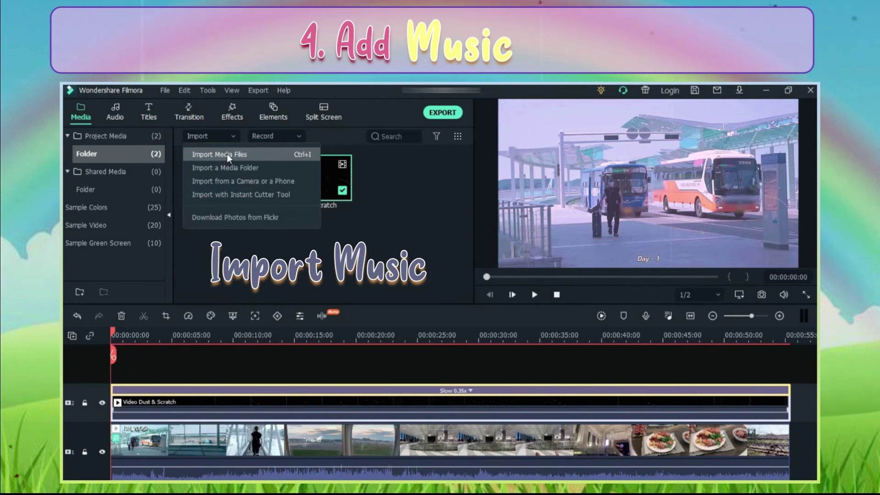
click(227, 154)
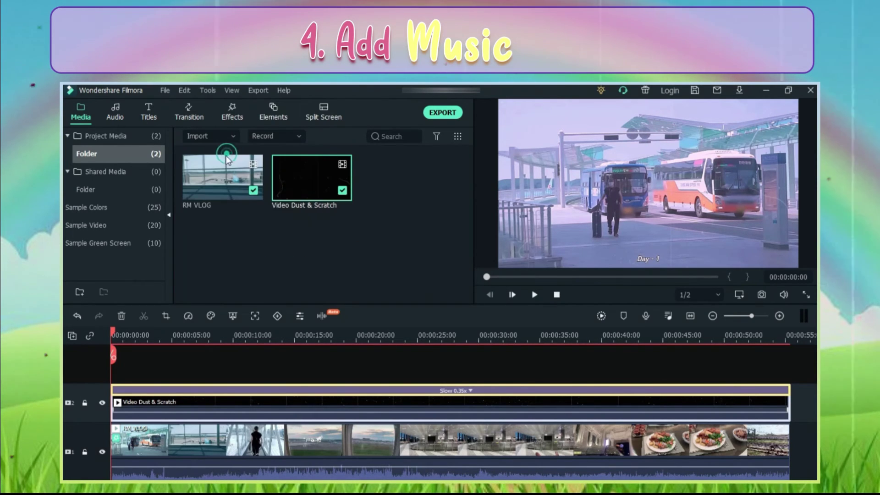
click(255, 319)
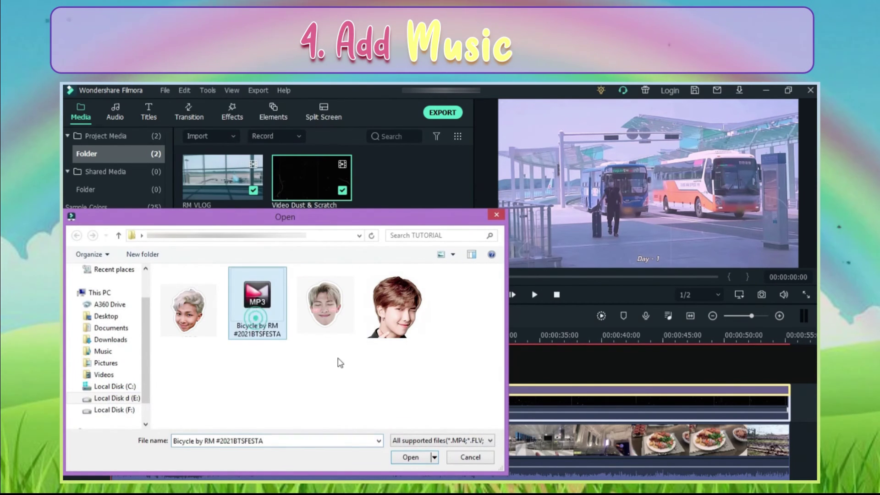
click(421, 459)
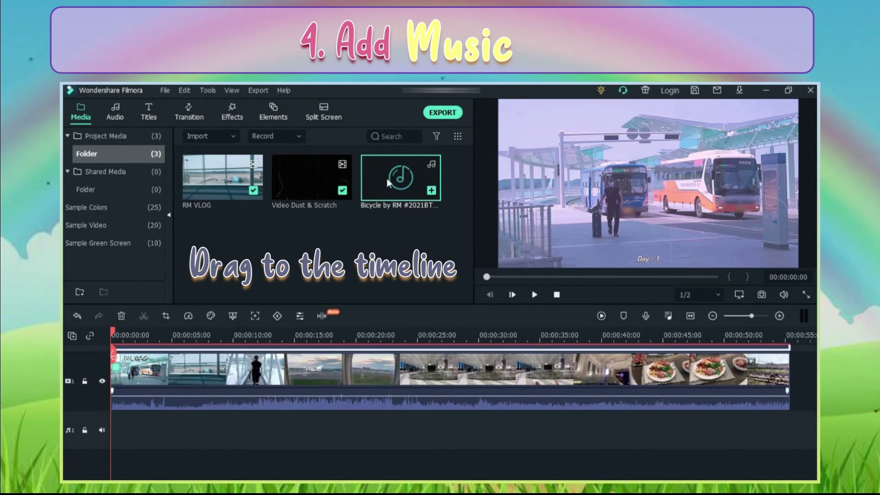
- Place the Bicycle music on the first audio track at the timeline start and trim its end to match the RM VLOG clip
drag(387, 177, 105, 427)
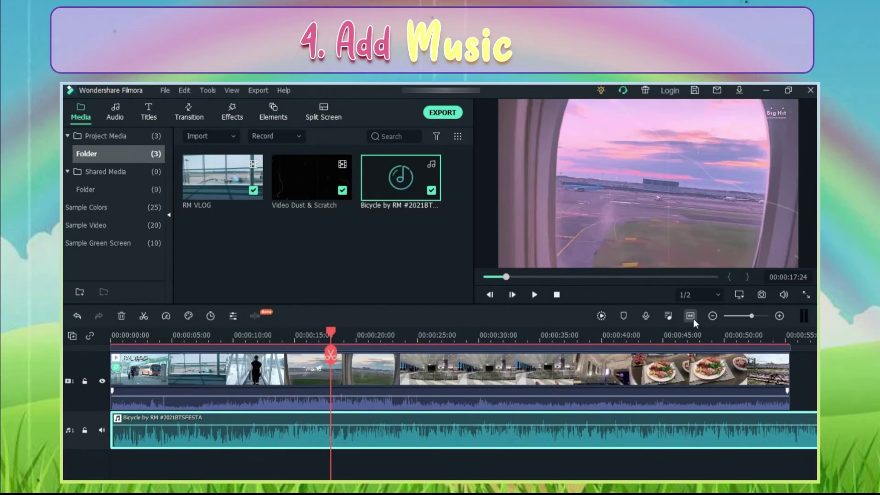
click(692, 317)
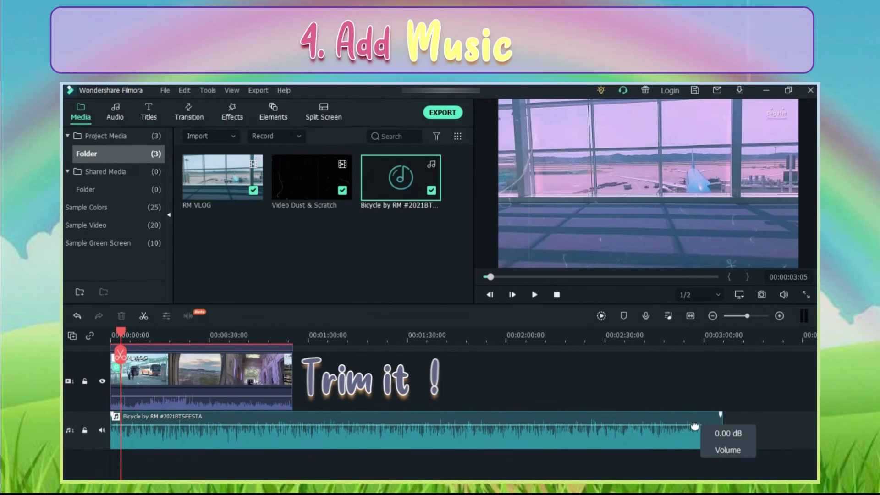
drag(722, 431, 557, 432)
drag(348, 440, 294, 433)
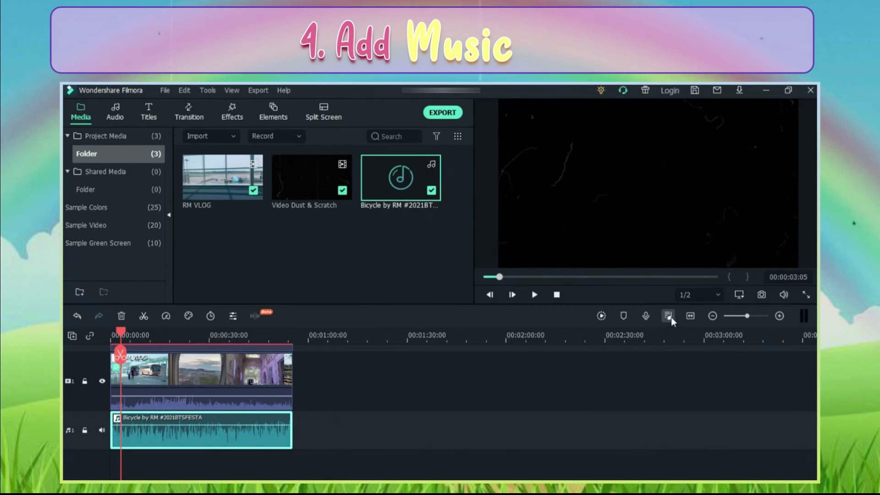
click(668, 316)
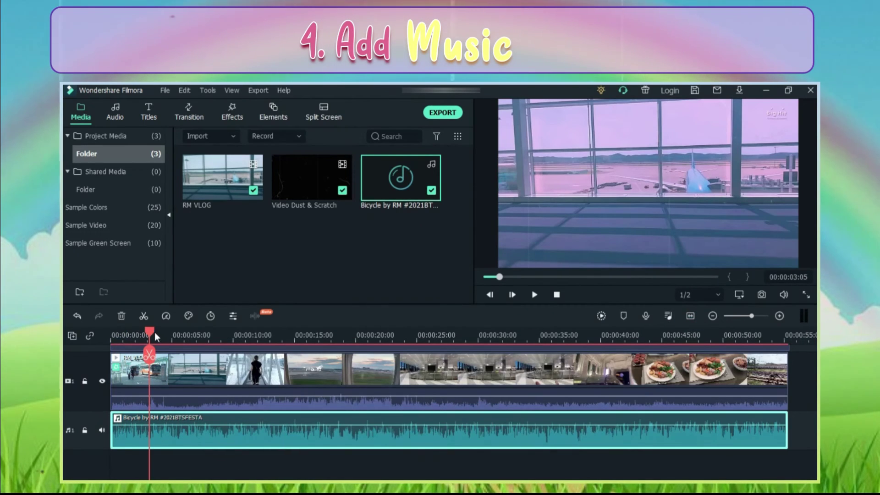
- Return the playhead to the timeline start and silence the RM VLOG clip's original audio
drag(155, 332, 113, 334)
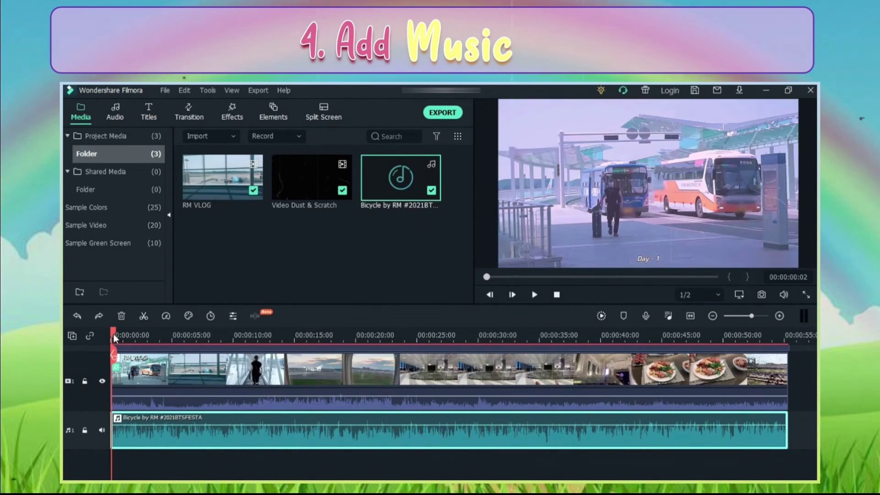
drag(144, 394, 141, 406)
key(ctrl+m)
- Play the edited video and start a preview render of the timeline for smooth playback
key(space)
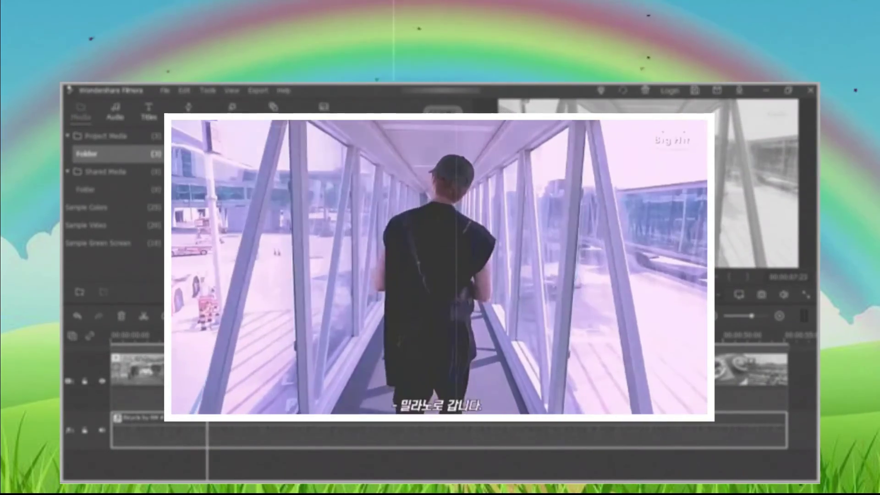
click(600, 316)
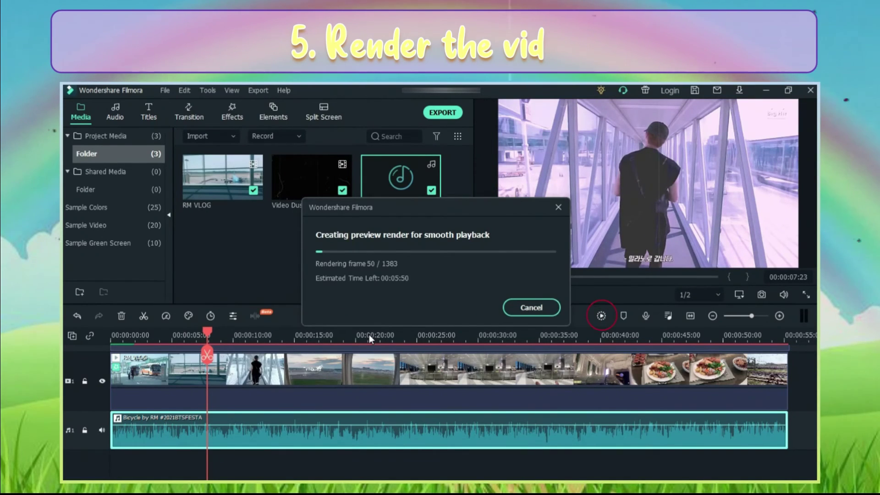